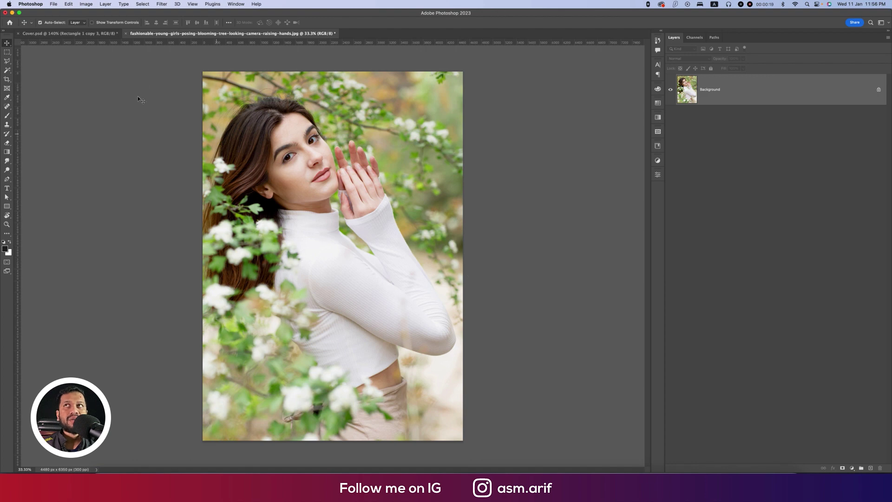
# Inspect the cover's Gradient Fill 1 and 023 layer settings, then switch back to the portrait JPG.
pyautogui.click(94, 35)
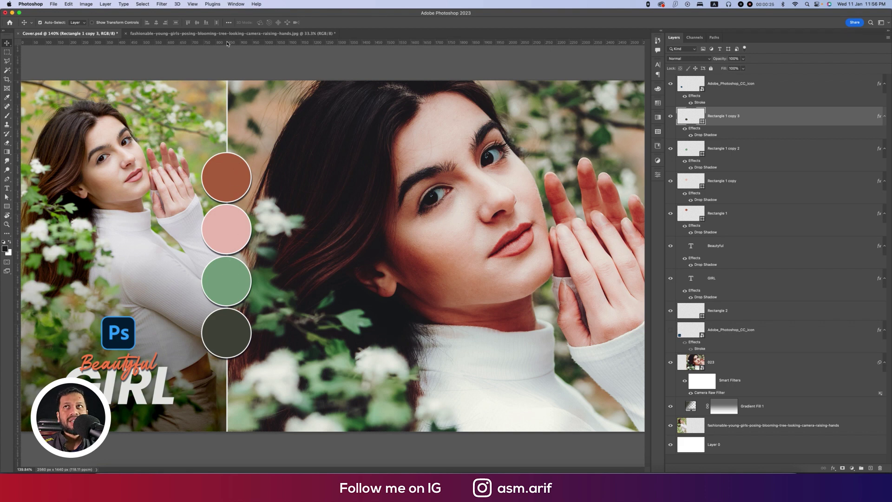
pyautogui.click(108, 175)
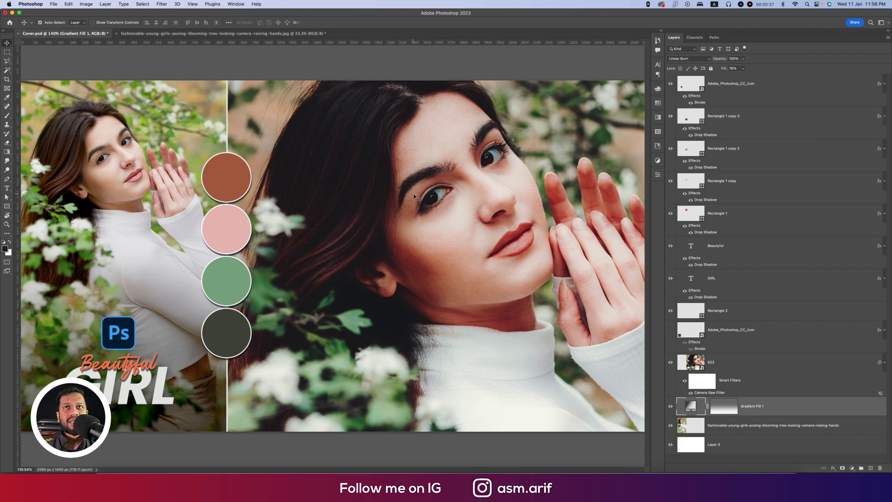
pyautogui.click(418, 199)
pyautogui.click(162, 197)
pyautogui.click(182, 34)
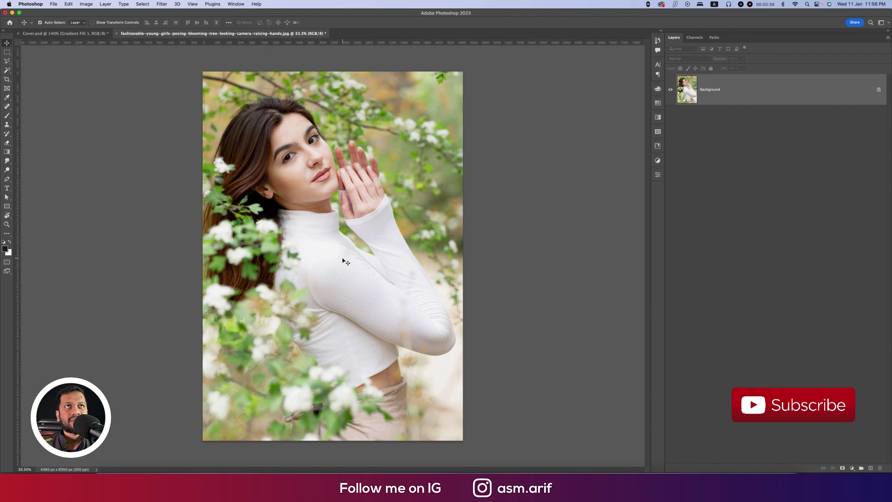
# Duplicate the Background layer and launch Filter > Camera Raw Filter on the copy.
pyautogui.moveTo(829, 102)
pyautogui.mouseDown()
pyautogui.moveTo(836, 351)
pyautogui.moveTo(870, 467)
pyautogui.mouseUp()
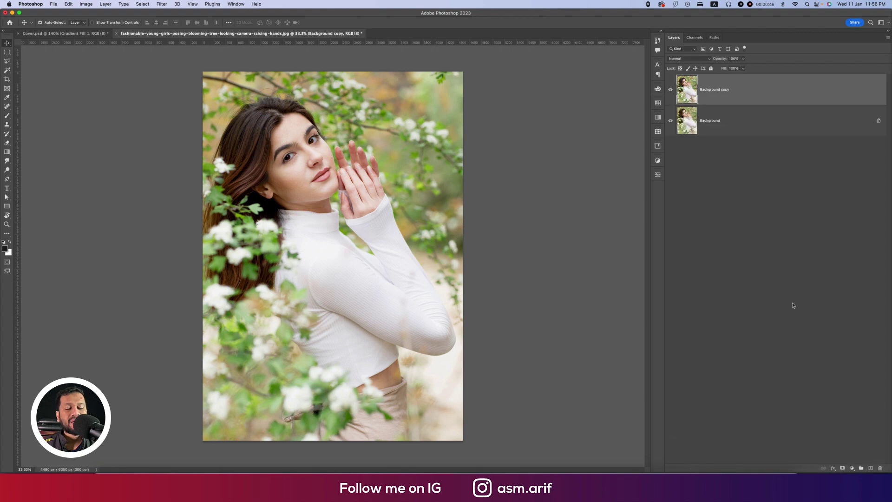
pyautogui.click(162, 3)
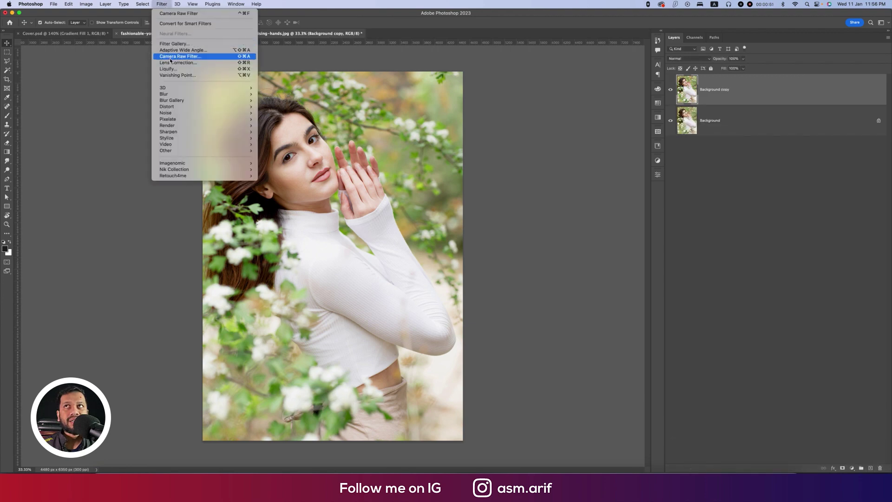
pyautogui.click(184, 57)
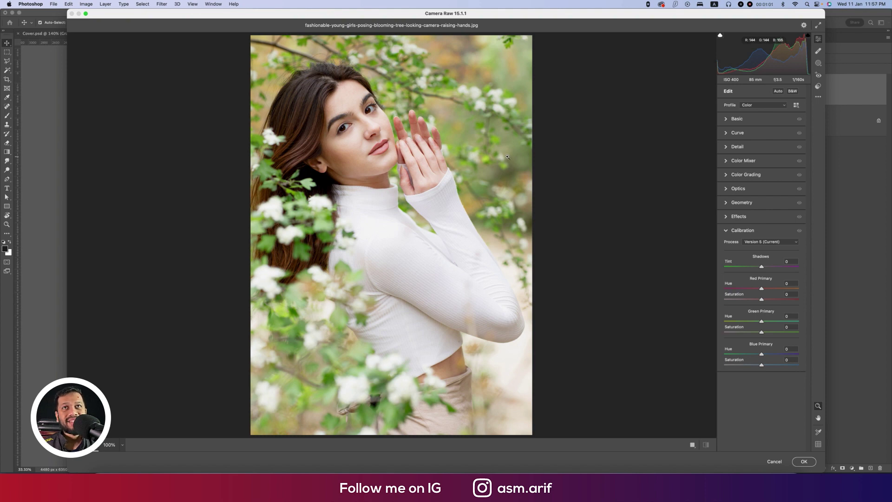
# Collapse Calibration and load the saved XMP preset for a darker, muted grade.
pyautogui.click(726, 232)
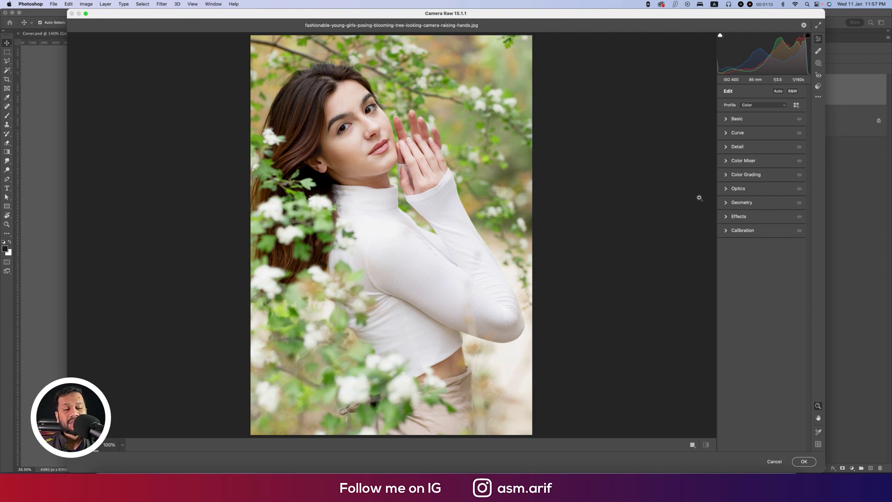
pyautogui.click(817, 99)
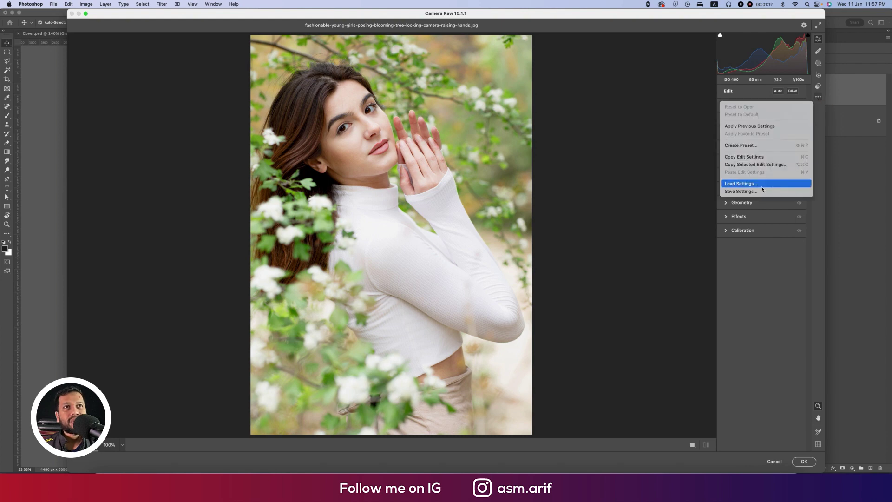
pyautogui.click(399, 214)
pyautogui.doubleClick(77, 80)
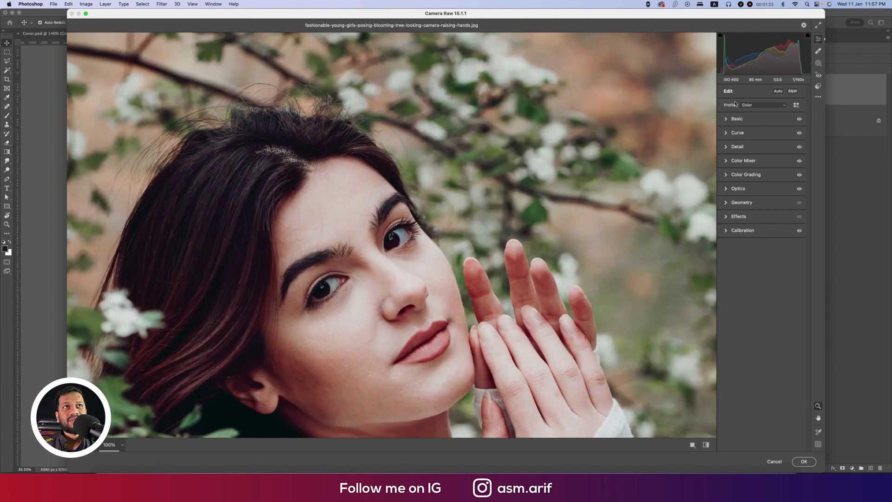
pyautogui.click(728, 119)
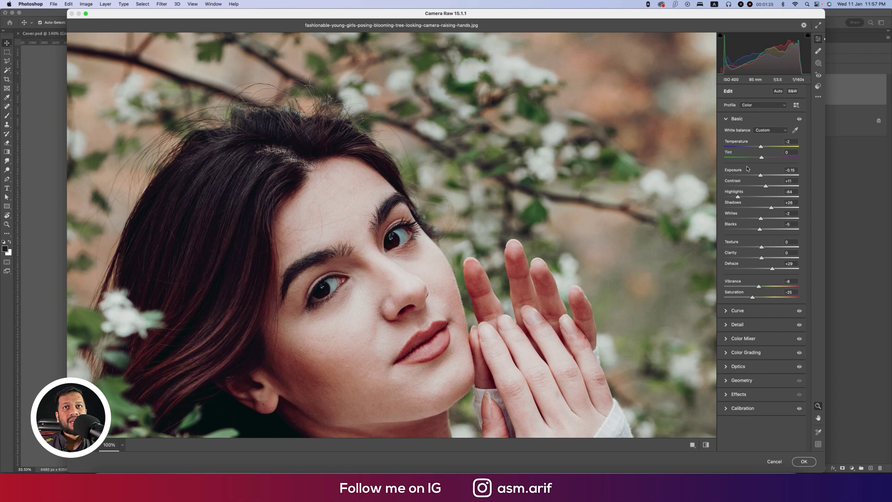
pyautogui.scroll(-5, 610, 213)
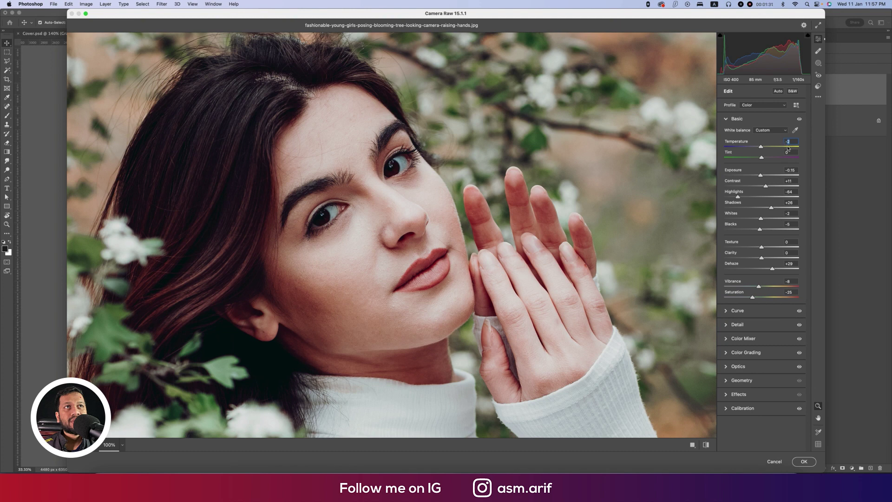
pyautogui.click(789, 143)
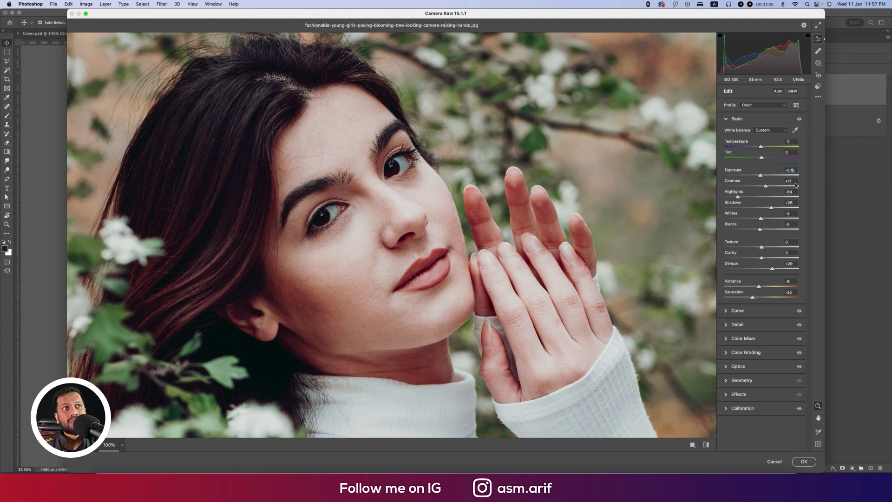
pyautogui.press('Tab')
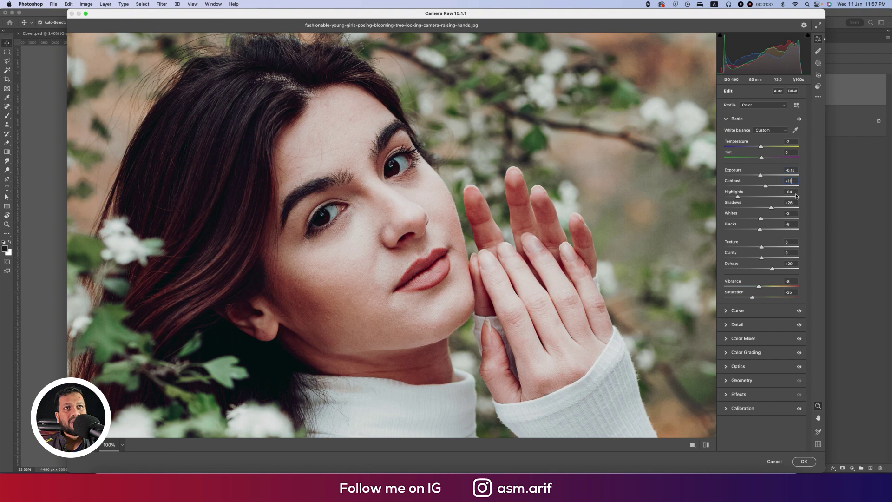
pyautogui.click(796, 204)
pyautogui.click(793, 213)
pyautogui.click(792, 264)
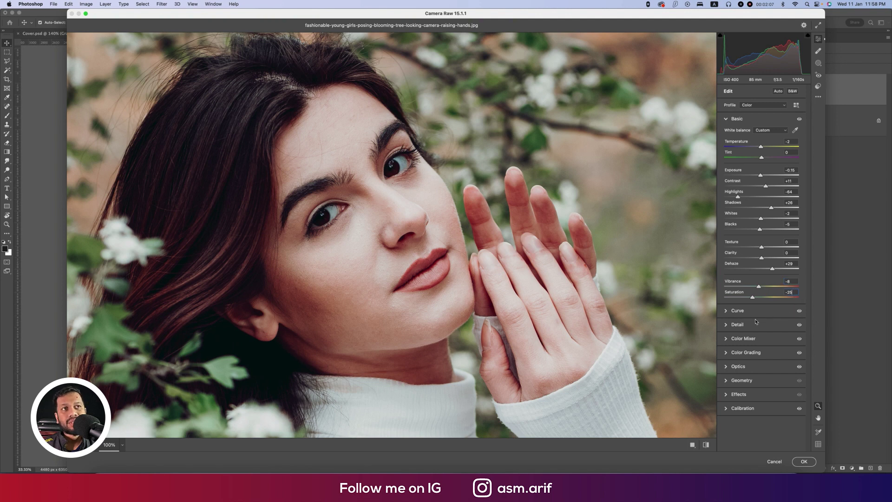
pyautogui.click(726, 119)
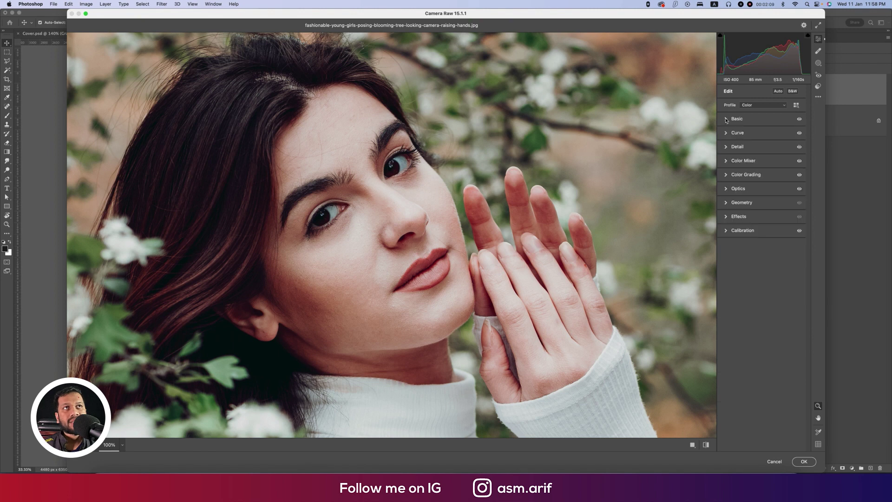
pyautogui.click(727, 134)
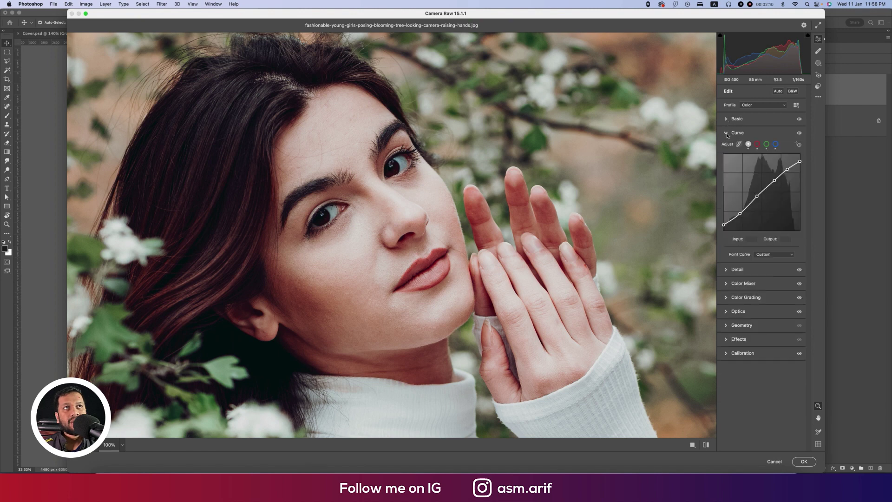
pyautogui.click(756, 144)
pyautogui.click(775, 144)
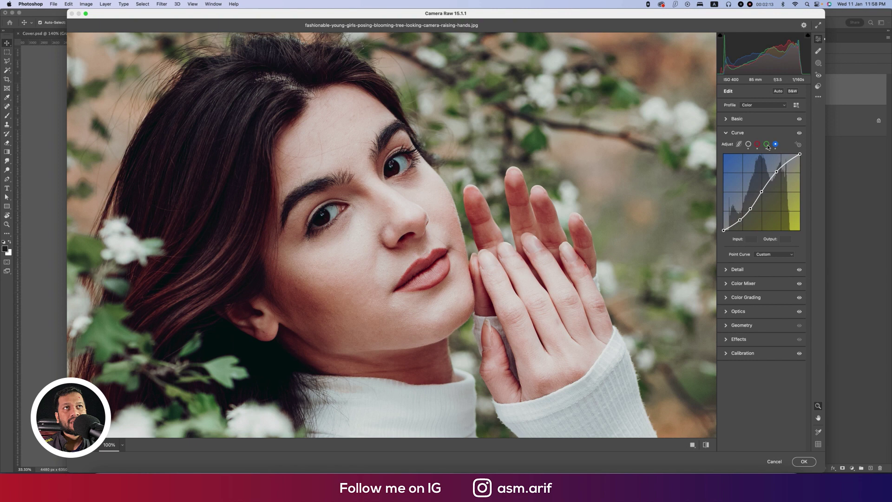
pyautogui.click(727, 134)
pyautogui.click(727, 147)
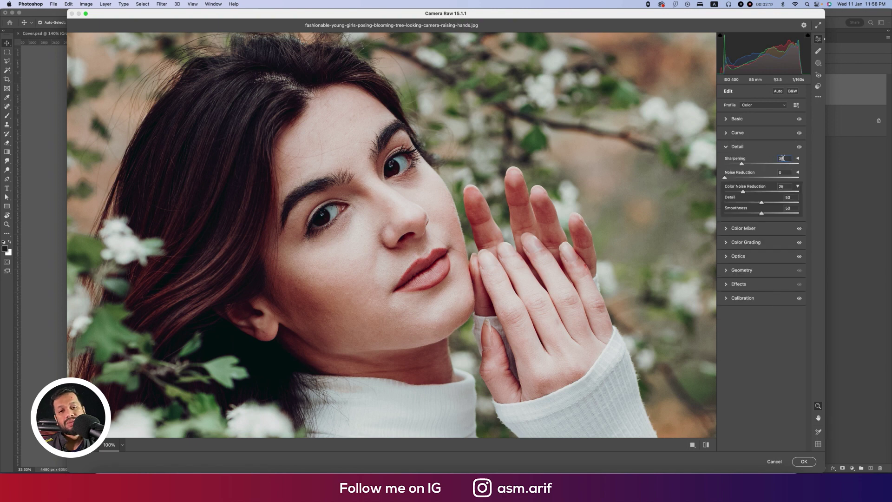
pyautogui.click(783, 158)
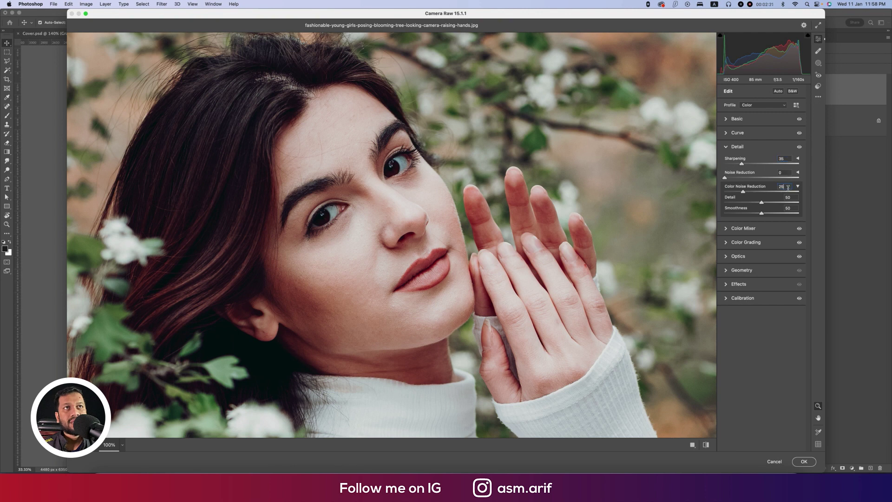
pyautogui.click(783, 186)
# Expand the Color Mixer, review its HSL tabs, and edit the Reds and Oranges hue values.
pyautogui.click(726, 147)
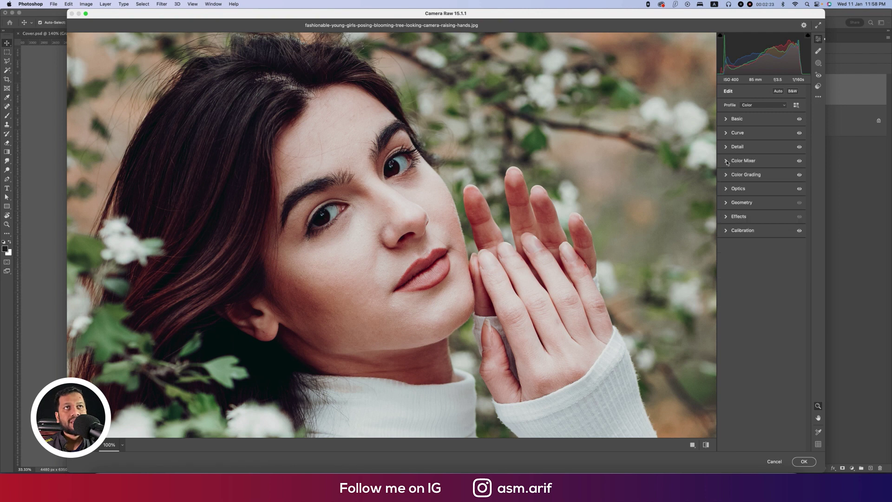
pyautogui.click(728, 182)
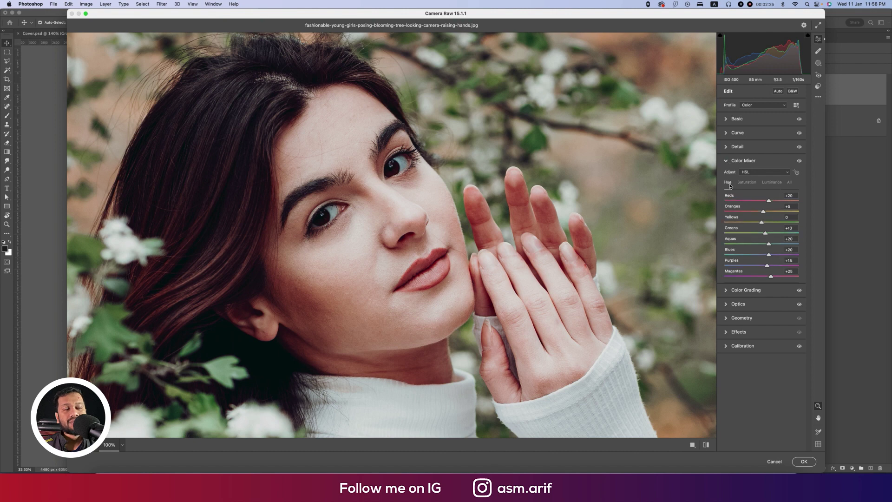
pyautogui.click(728, 182)
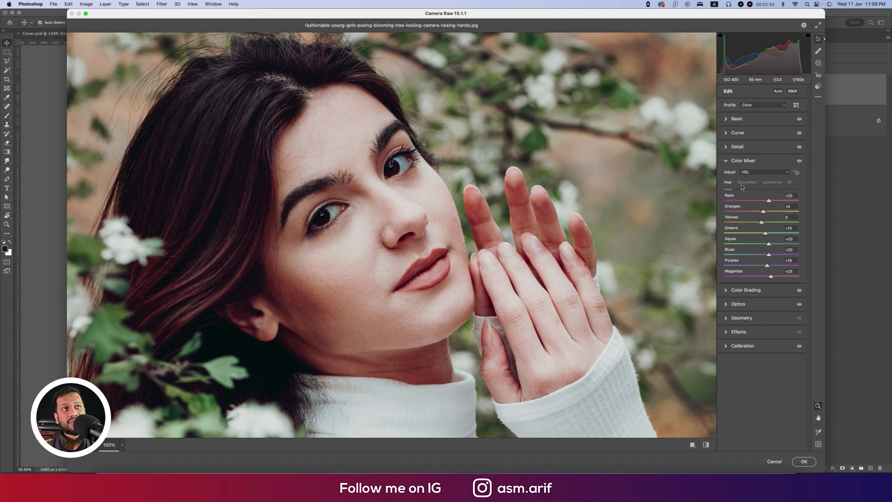
pyautogui.click(749, 182)
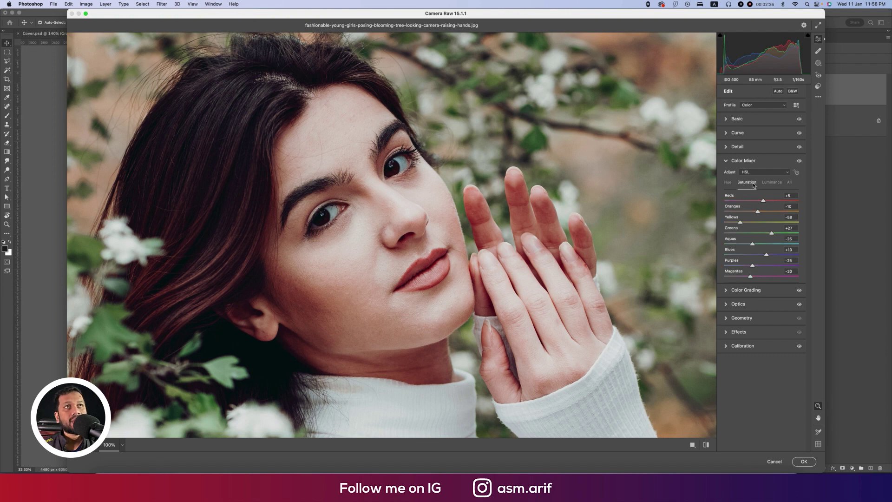
pyautogui.click(768, 183)
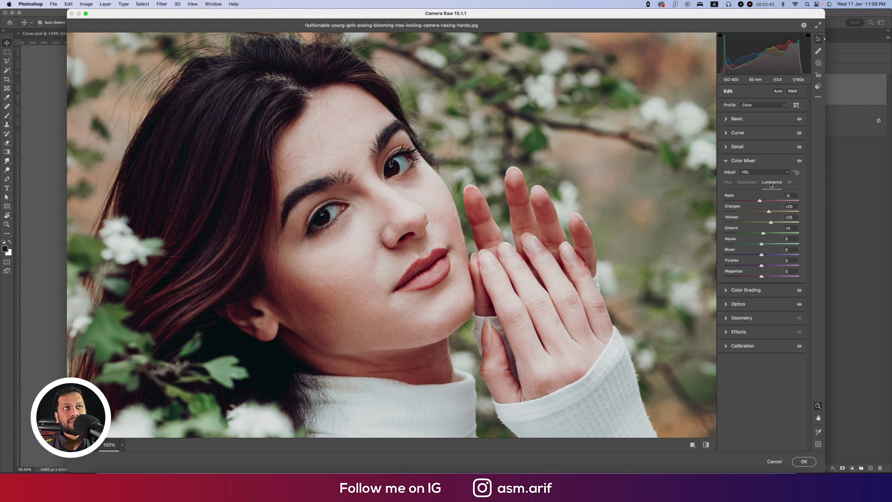
pyautogui.click(727, 183)
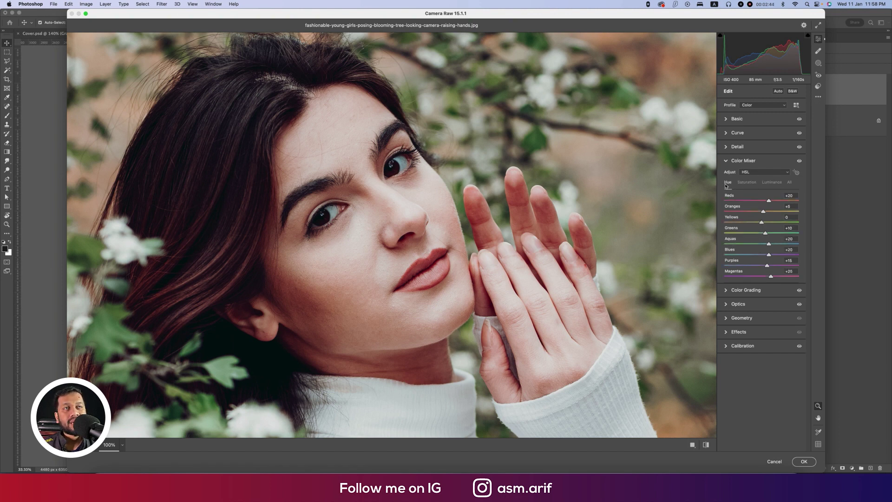
pyautogui.press('Tab')
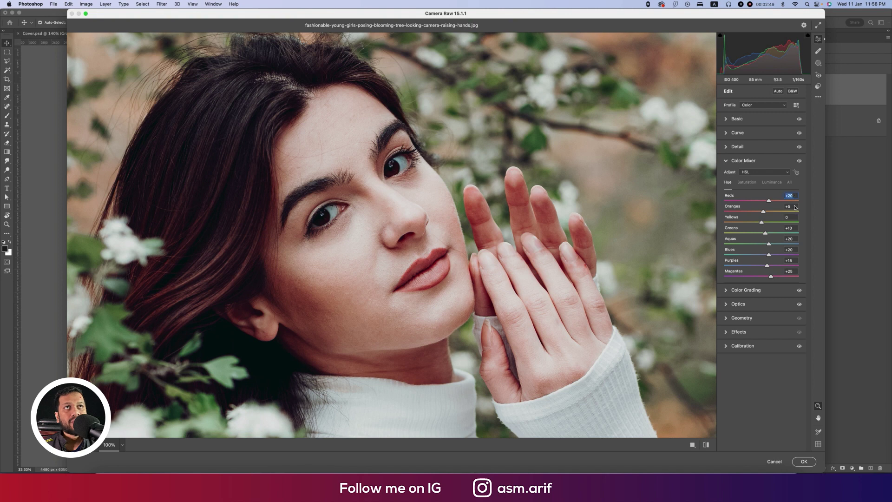
pyautogui.click(791, 206)
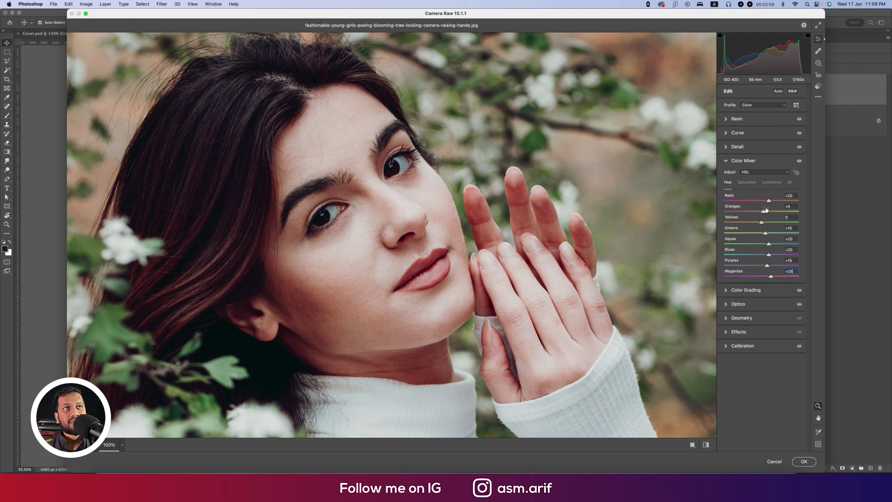
# Adjust the Purples saturation and Yellows luminance values in the Color Mixer.
pyautogui.click(748, 182)
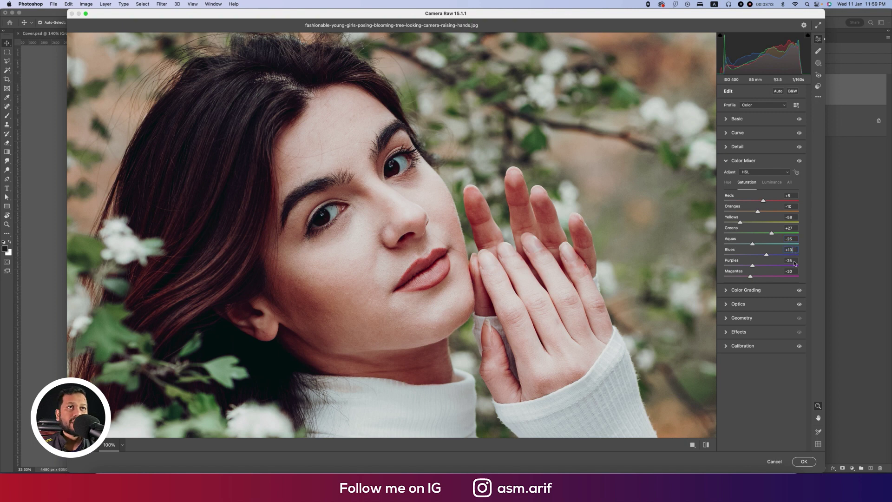
pyautogui.click(790, 260)
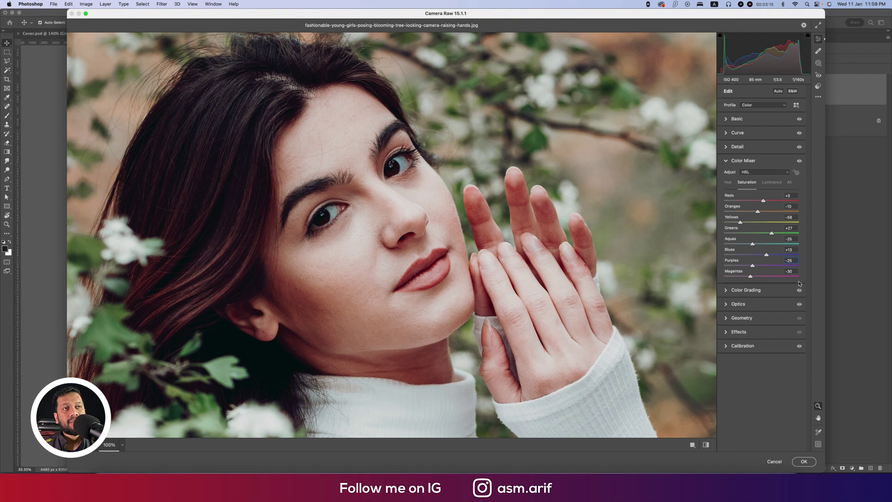
pyautogui.press('Return')
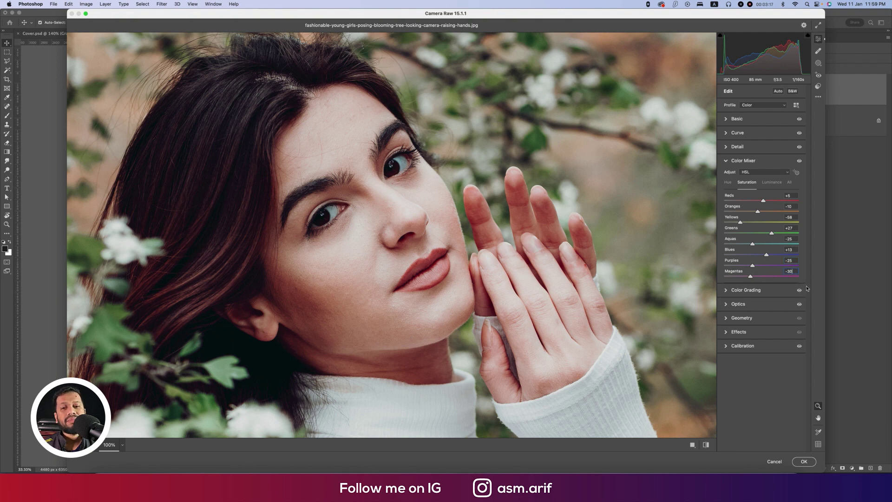
pyautogui.click(774, 182)
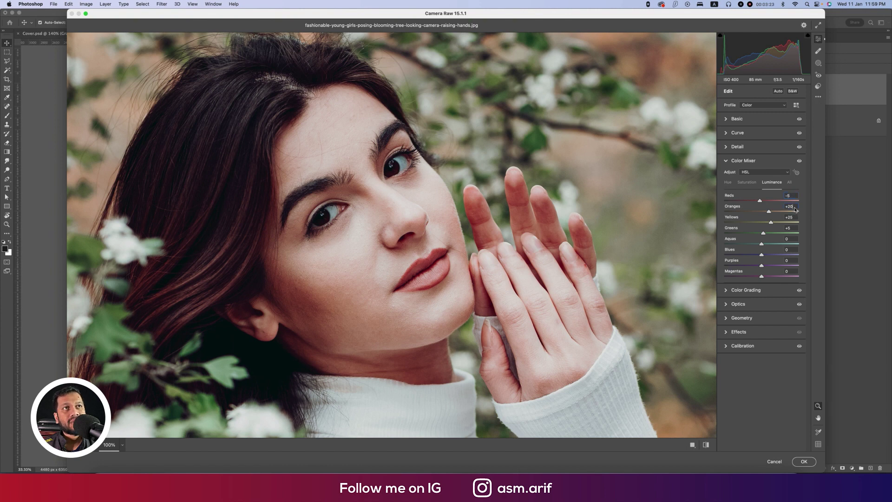
pyautogui.click(795, 217)
# Collapse Color Mixer, expand Color Grading, and give Shadows hue 228, saturation 17.
pyautogui.click(729, 162)
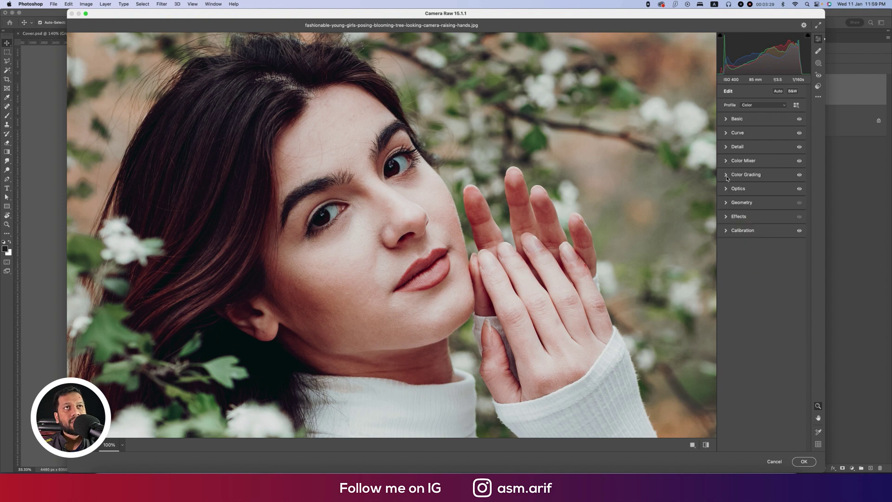
pyautogui.click(727, 176)
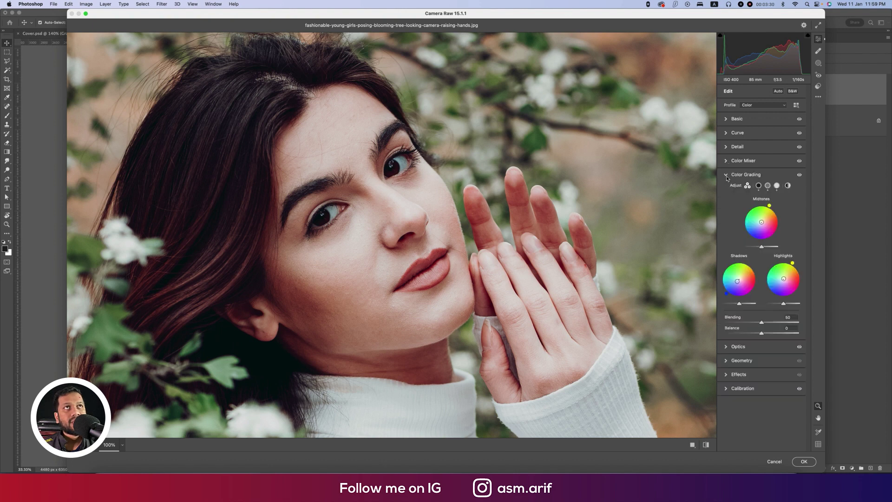
pyautogui.click(759, 185)
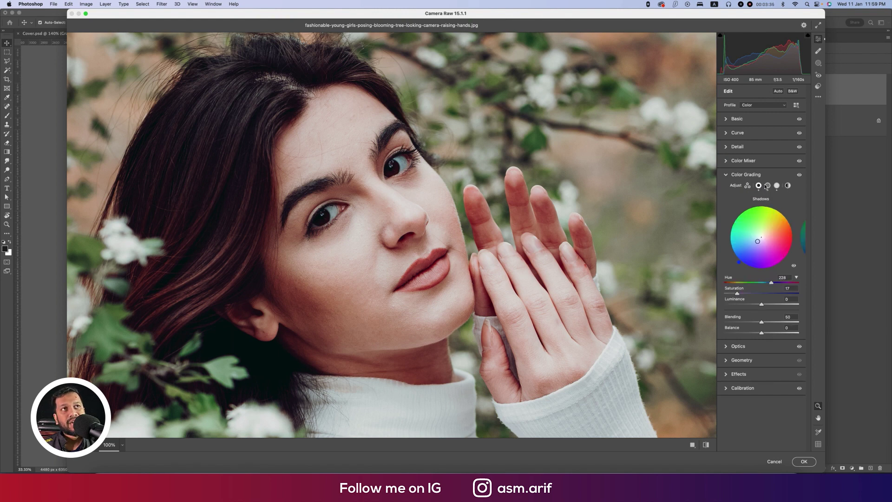
pyautogui.click(777, 185)
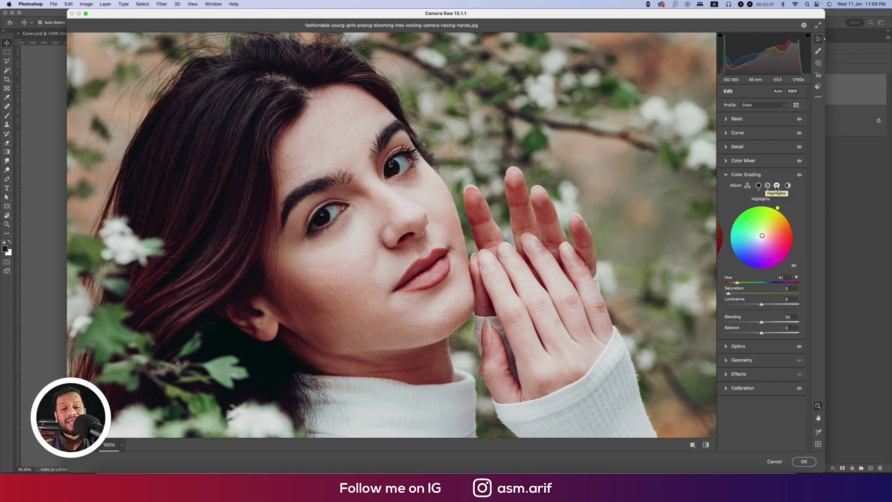
pyautogui.click(758, 186)
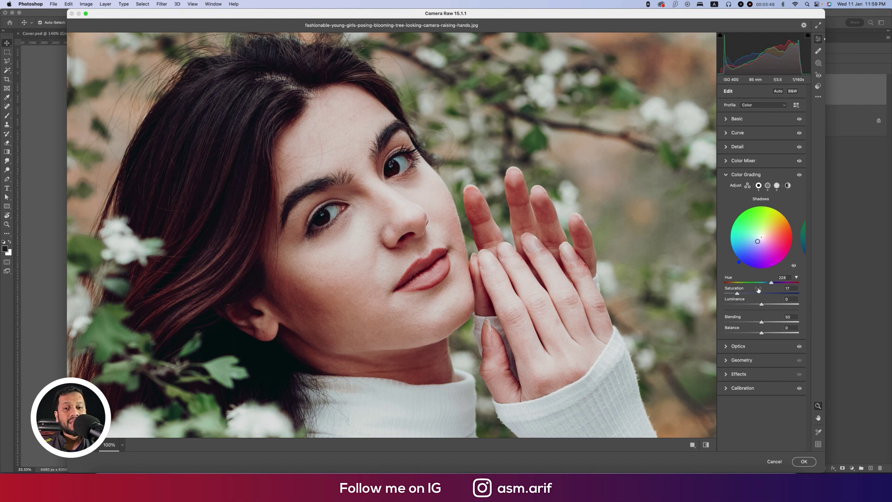
# Set Midtones to hue 65, saturation 8, adjust Highlights hue and saturation, then collapse Color Grading.
pyautogui.click(767, 186)
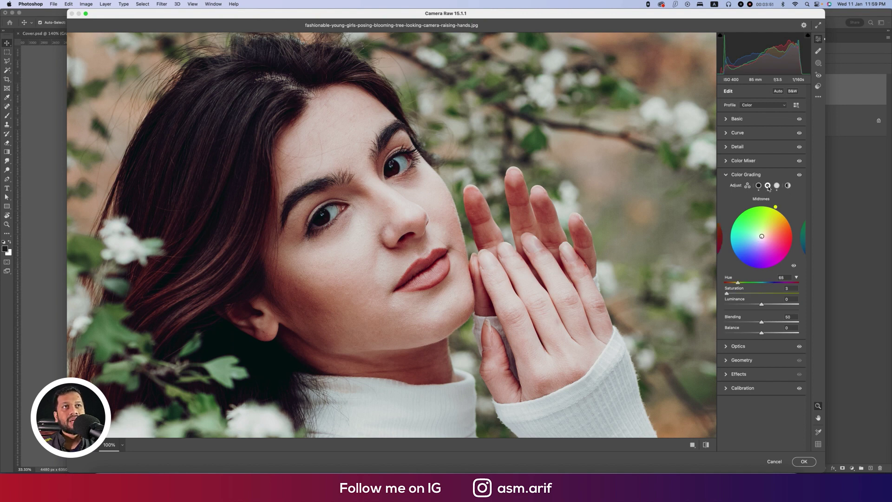
pyautogui.click(788, 277)
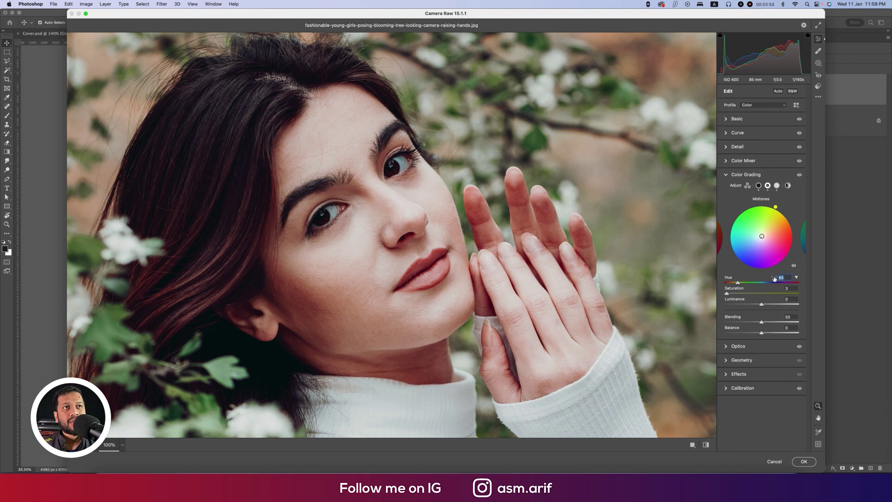
pyautogui.click(788, 289)
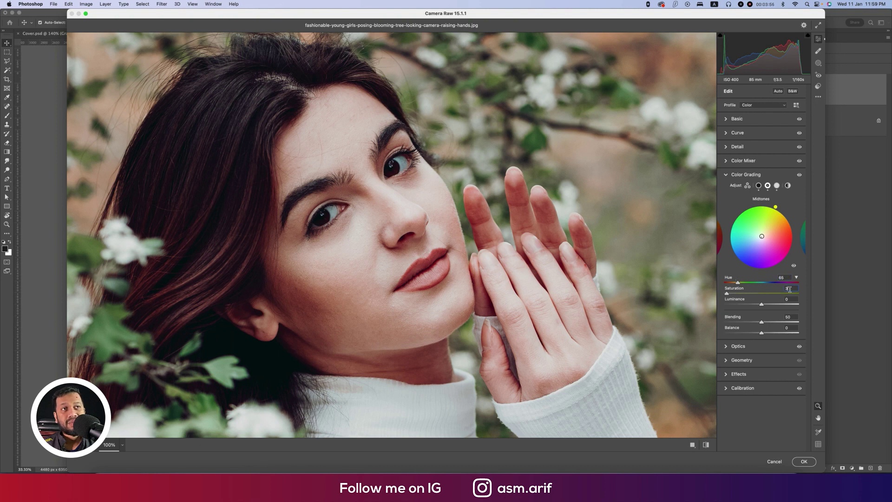
pyautogui.write('8')
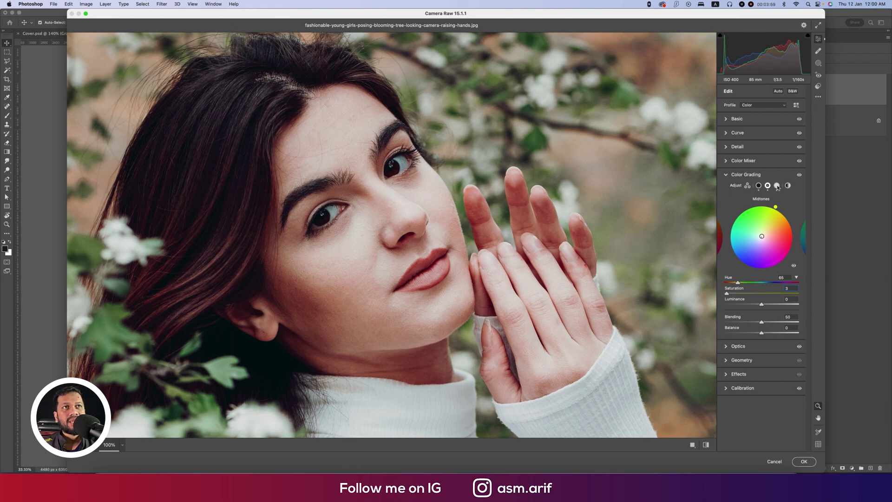
pyautogui.click(777, 186)
pyautogui.click(781, 278)
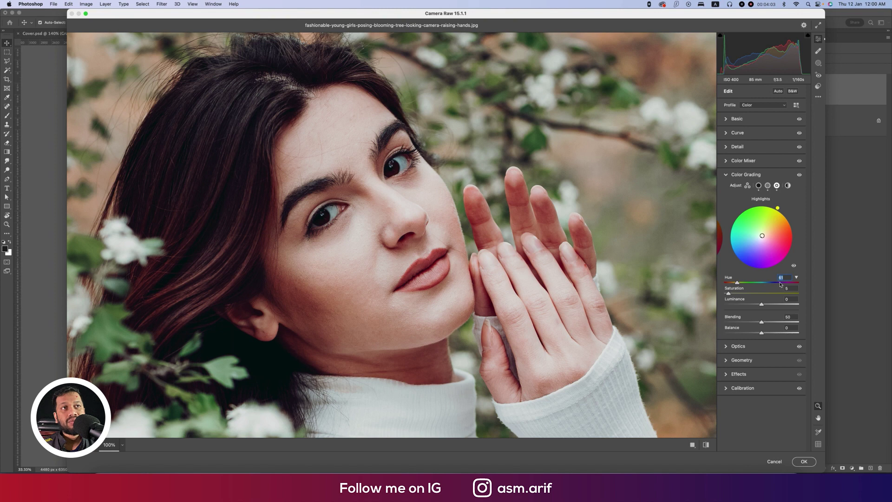
pyautogui.click(790, 290)
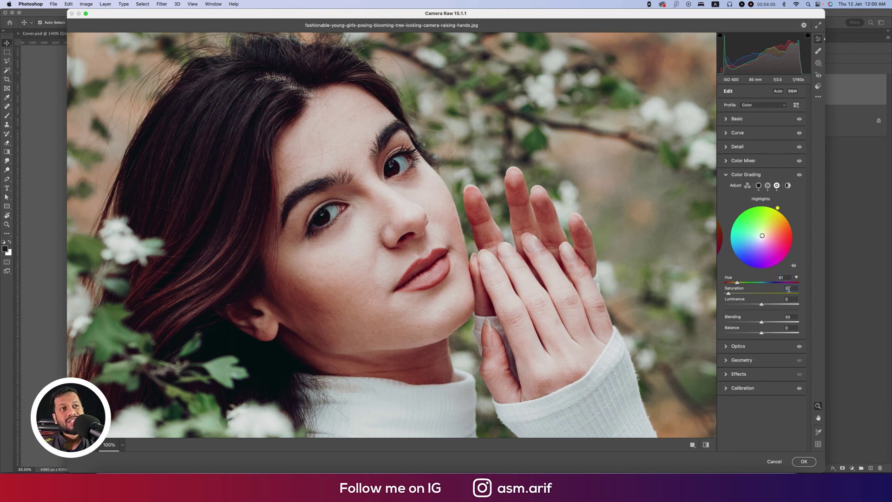
pyautogui.click(732, 176)
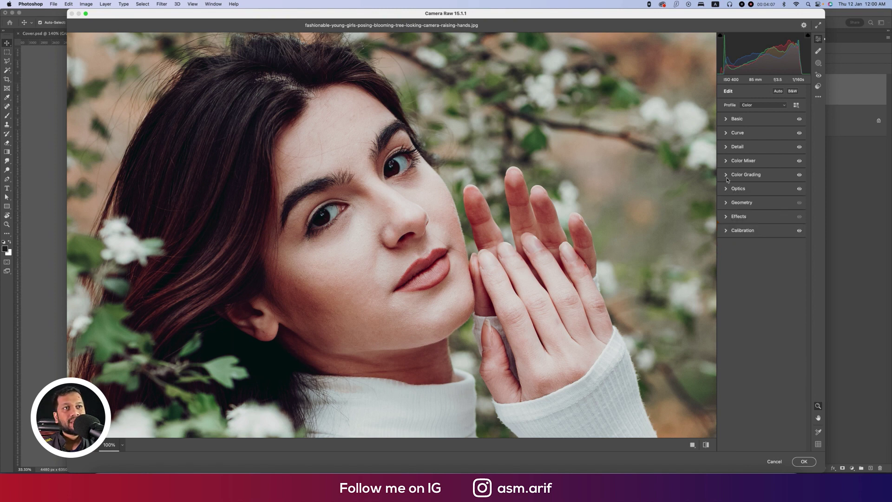
# Adjust the Red and Blue Primary calibration values, apply Camera Raw, and compare against the original.
pyautogui.click(727, 231)
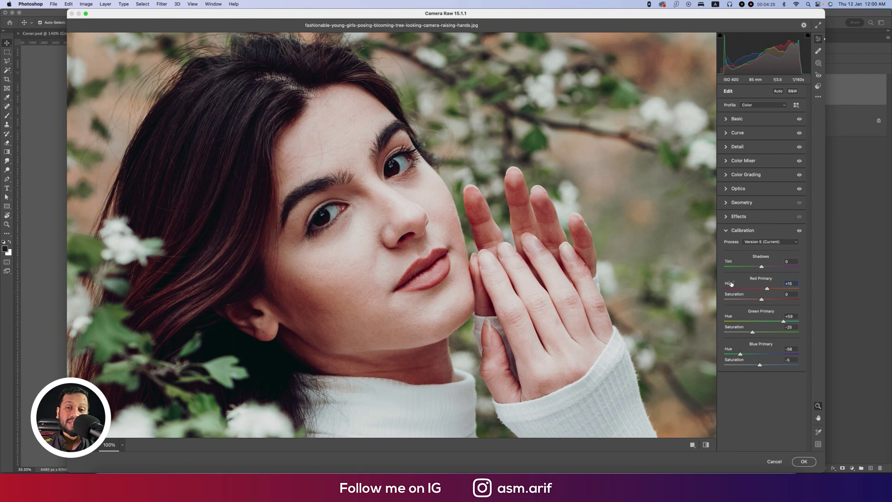
pyautogui.click(792, 284)
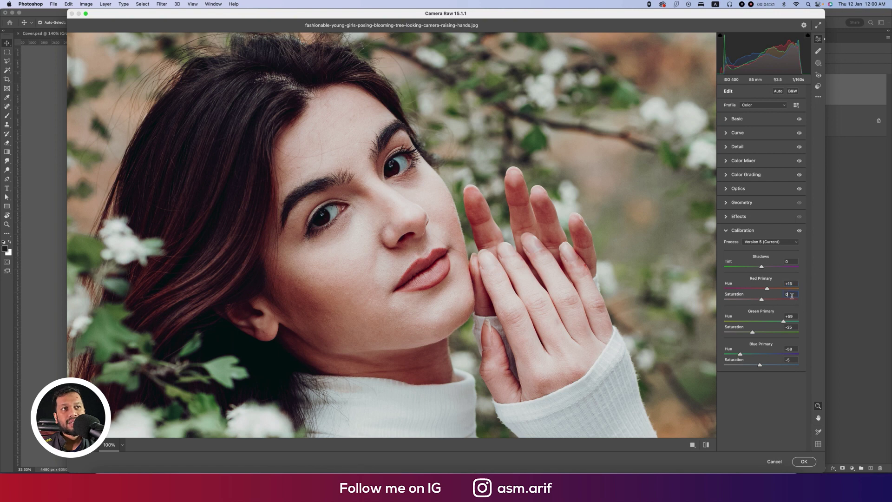
pyautogui.press('Return')
pyautogui.click(793, 349)
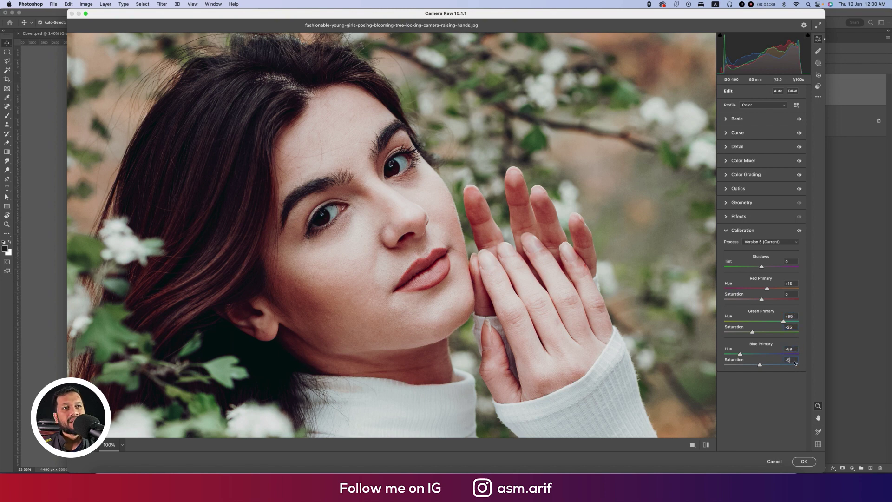
pyautogui.press('Tab')
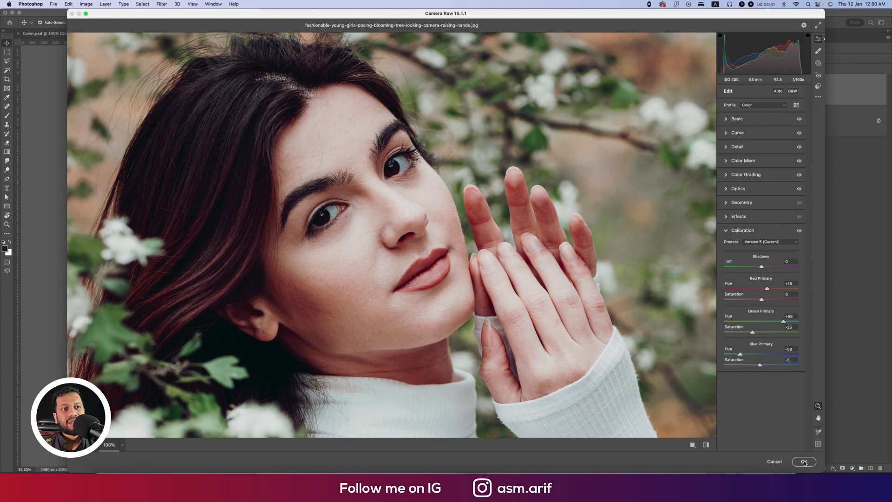
pyautogui.click(804, 461)
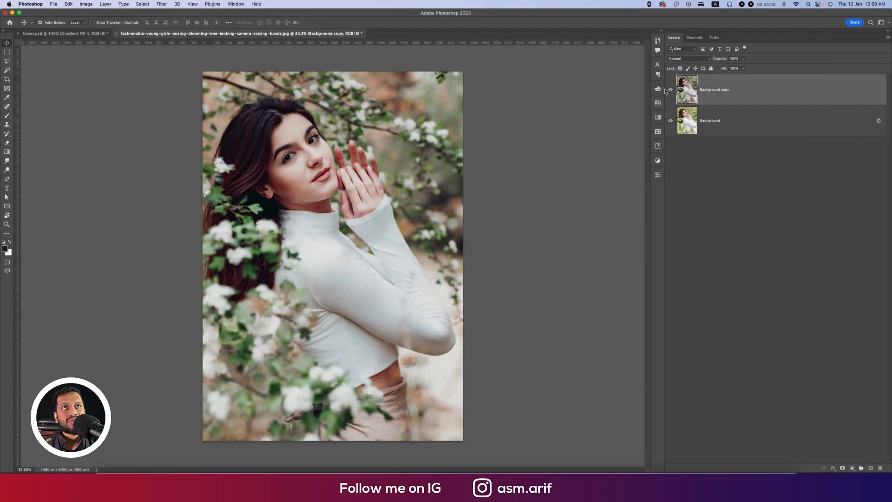
pyautogui.click(670, 89)
# Add a Color Lookup layer using the Fuji F125 Kodak 2393 3DLUT and lower Fill to 14%.
pyautogui.click(852, 468)
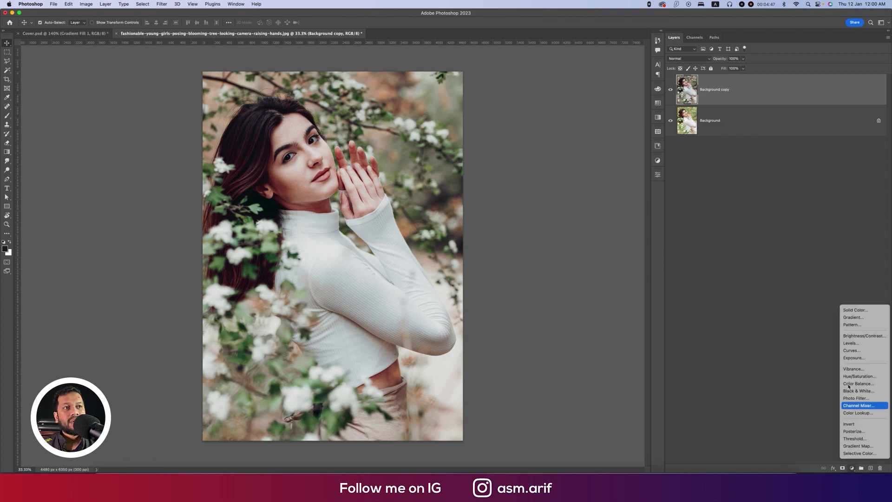
pyautogui.click(853, 413)
pyautogui.click(606, 195)
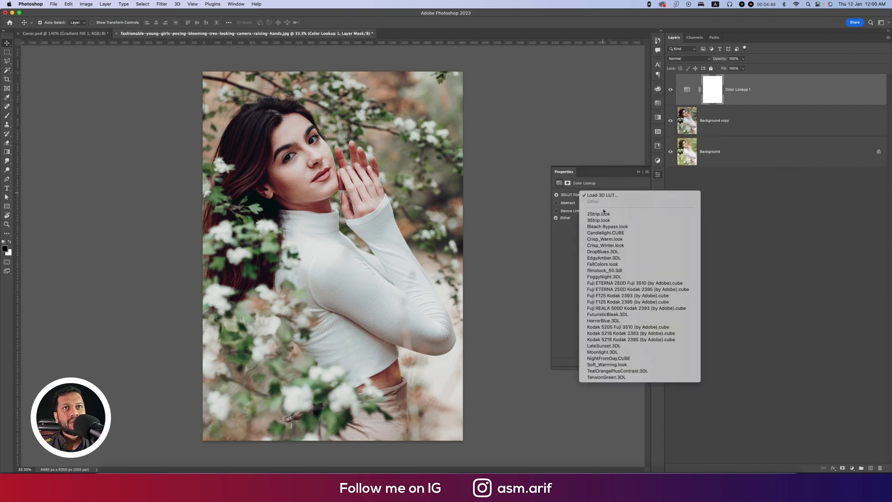
pyautogui.click(620, 296)
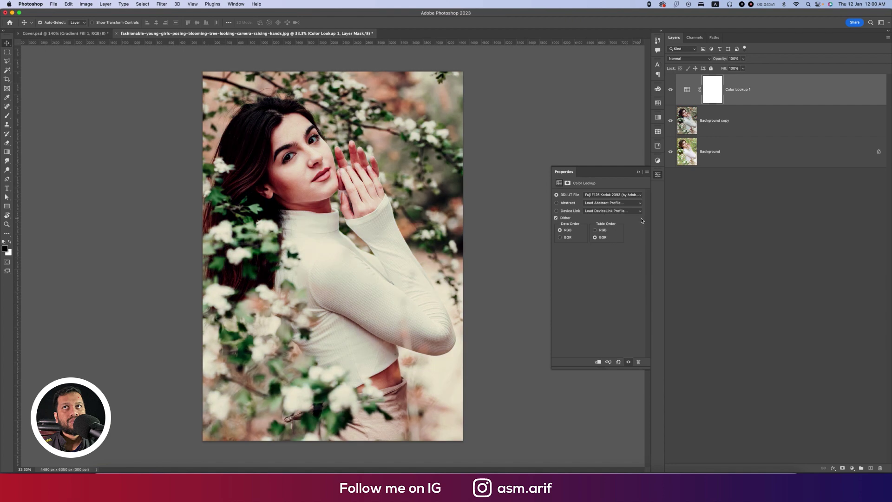
pyautogui.click(639, 172)
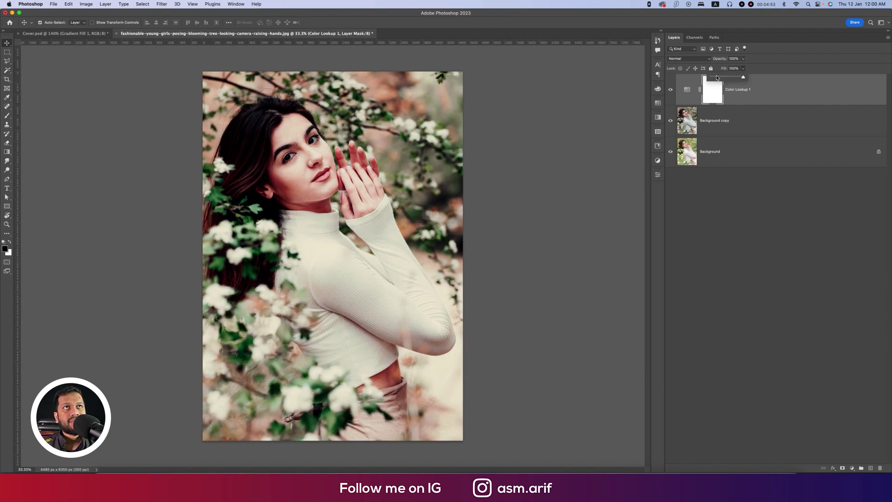
pyautogui.moveTo(717, 78); pyautogui.dragTo(716, 78)
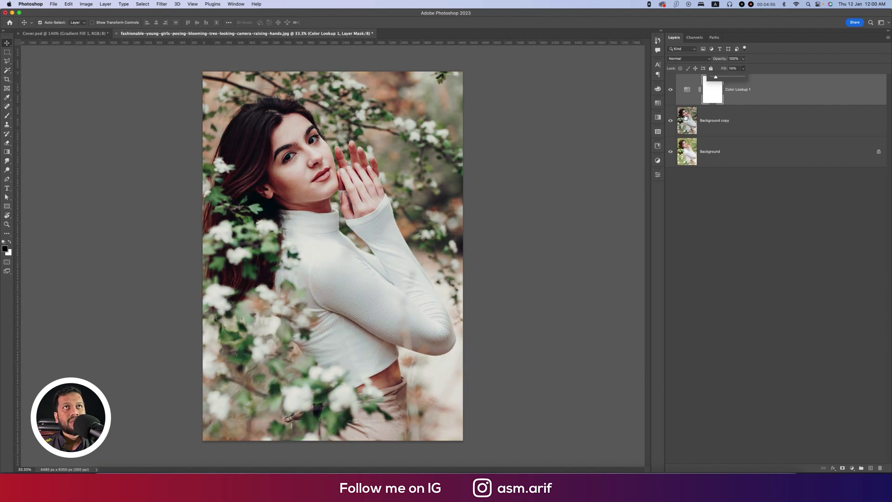
pyautogui.click(672, 90)
pyautogui.moveTo(671, 90)
pyautogui.mouseDown()
pyautogui.moveTo(671, 121)
pyautogui.moveTo(671, 91)
pyautogui.mouseUp()
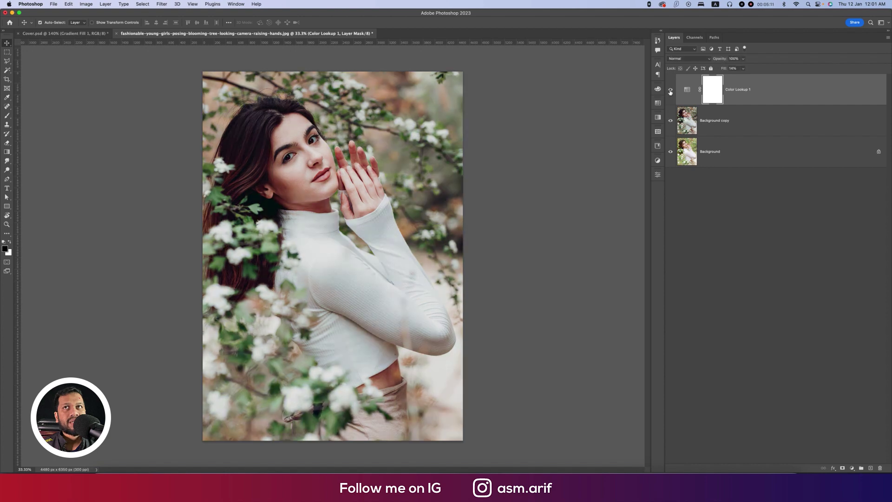